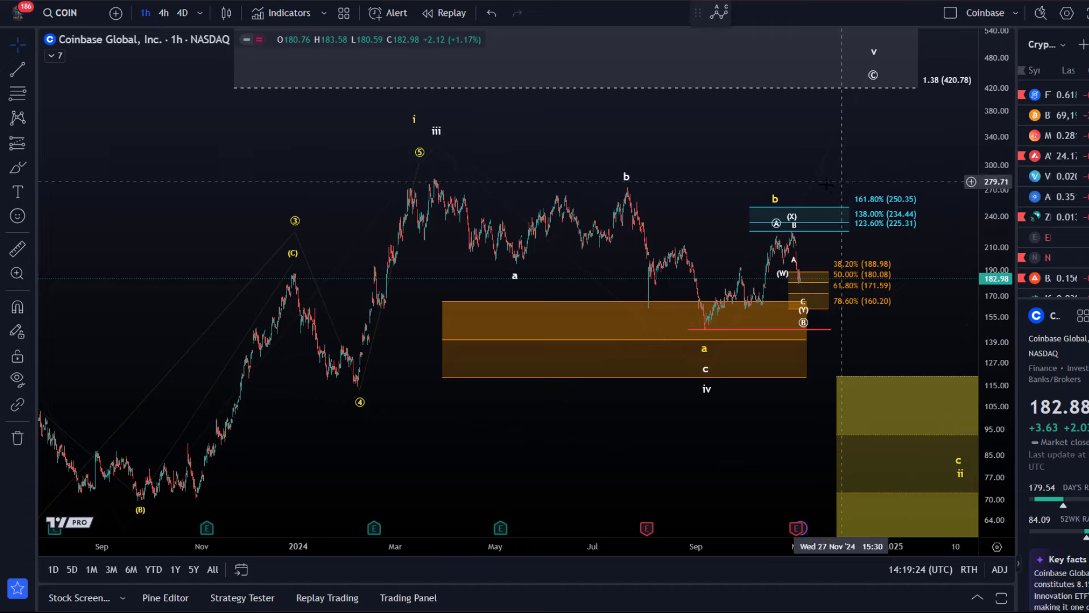
Switch the Coinbase chart to the 4-hour timeframe and fit the full wave count from the 2022 decline to the upper target box
left_click_drag(674, 138, 541, 121)
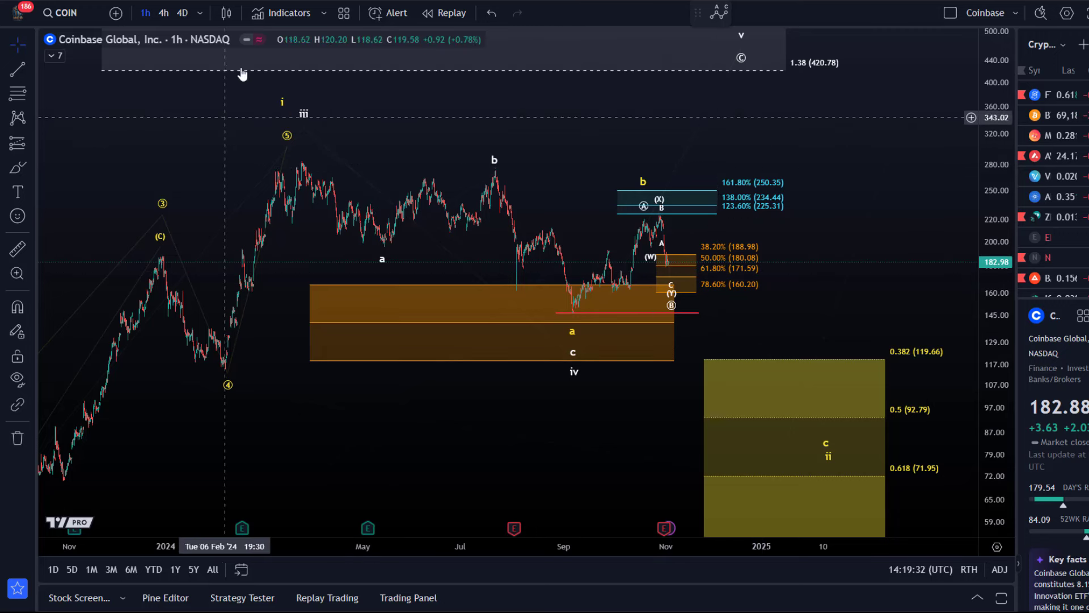
left_click(163, 13)
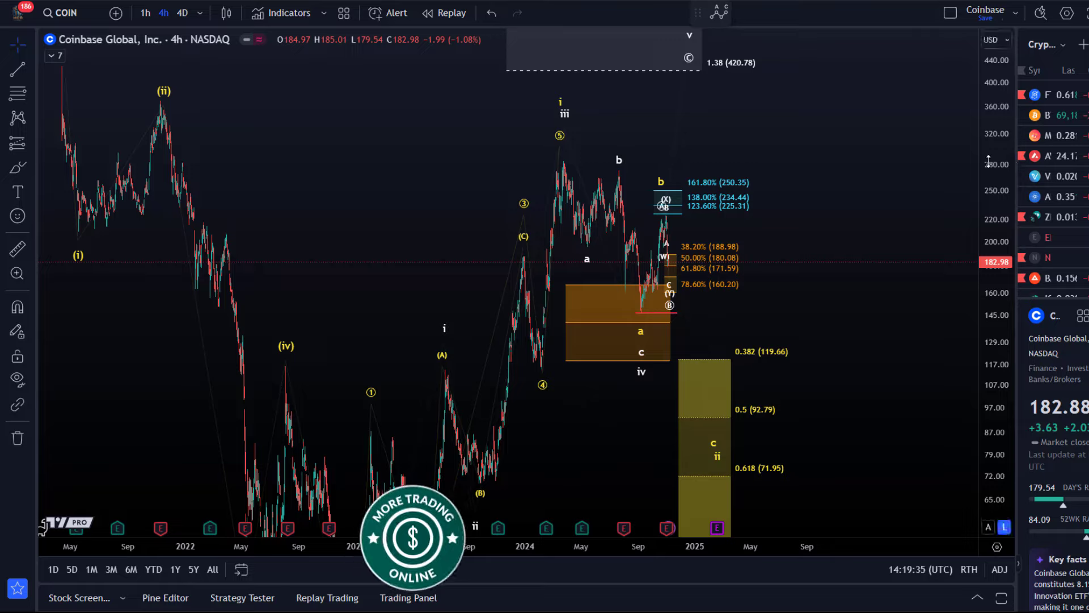
left_click_drag(993, 160, 993, 295)
scroll(680, 250, "up", 4)
mouse_move(681, 248)
left_mouse_down()
mouse_move(896, 150)
mouse_move(923, 155)
left_mouse_up()
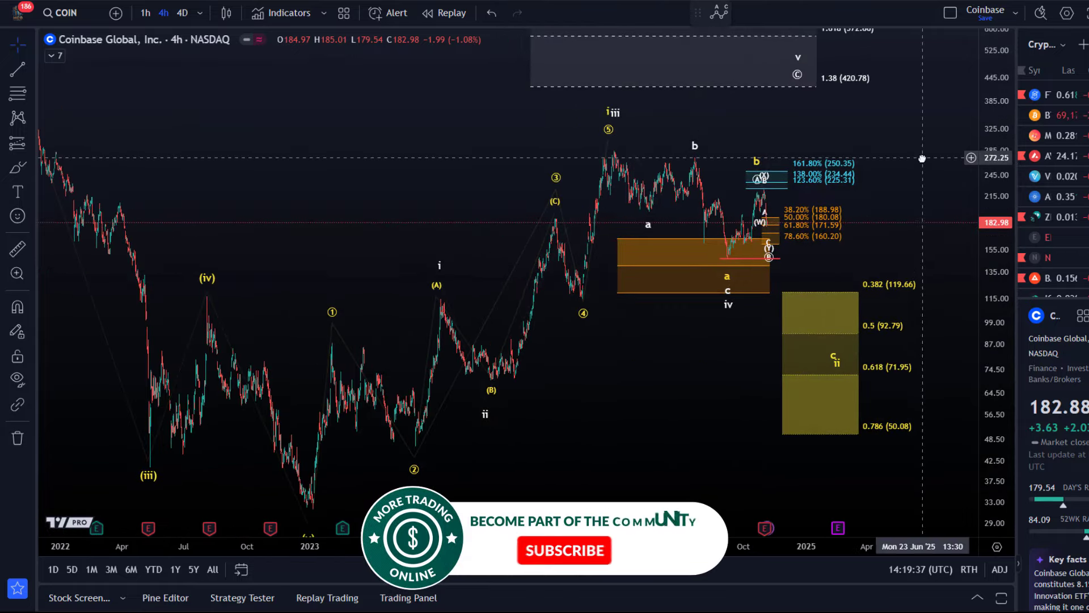
scroll(919, 153, "up", 3)
right_click(911, 152)
left_click(748, 181)
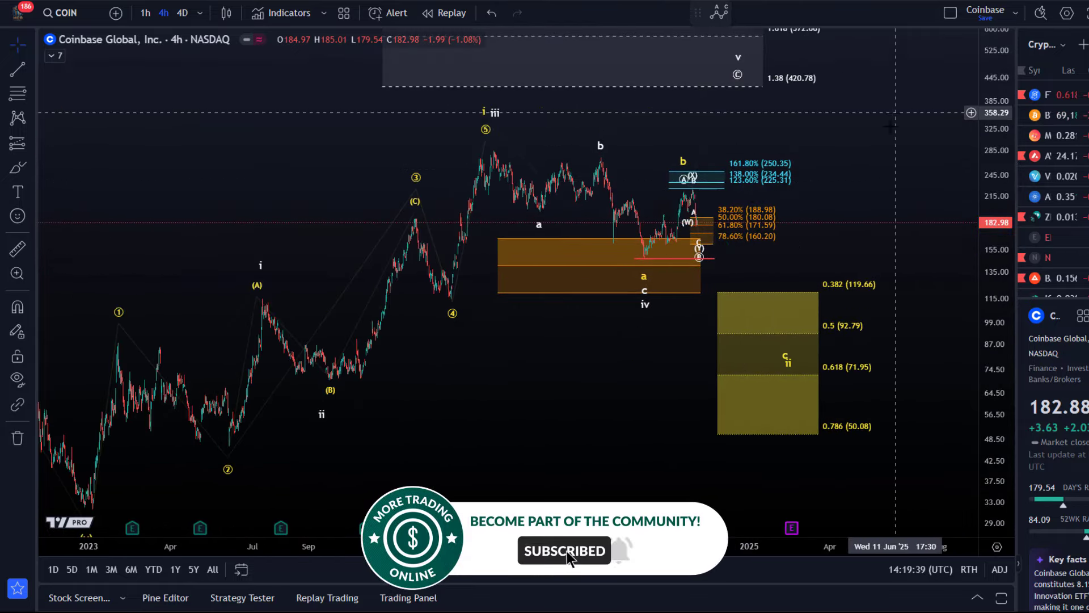
left_click_drag(690, 271, 681, 289)
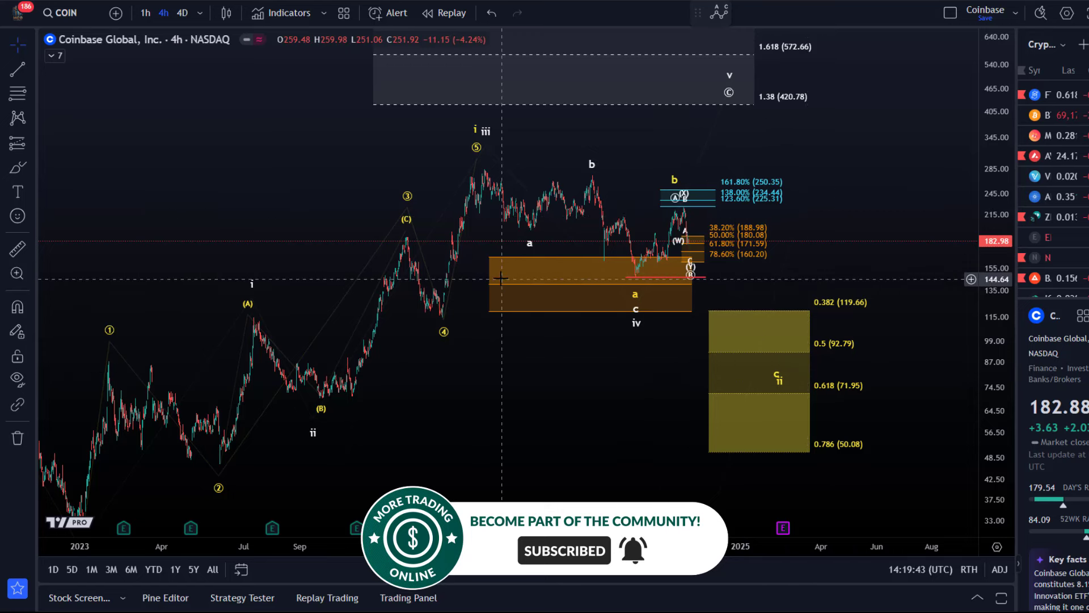
scroll(502, 278, "down", 2)
left_click_drag(989, 193, 994, 322)
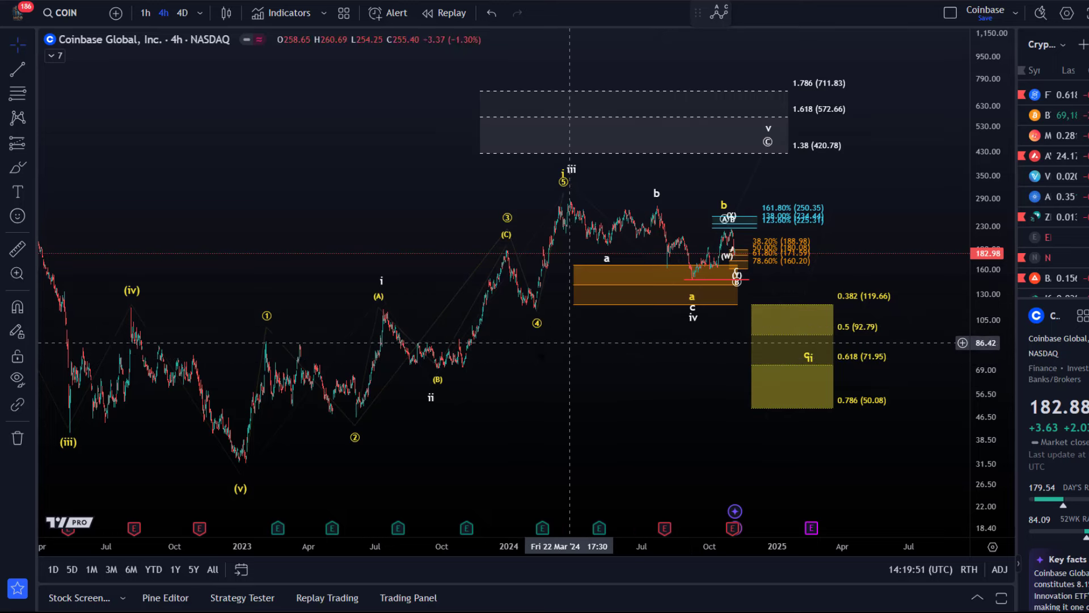
Trace the white count in red brush strokes from the (v) low through i, ii, iii and iv to the v target, and undo the strokes
left_click(17, 168)
left_click_drag(230, 471, 374, 308)
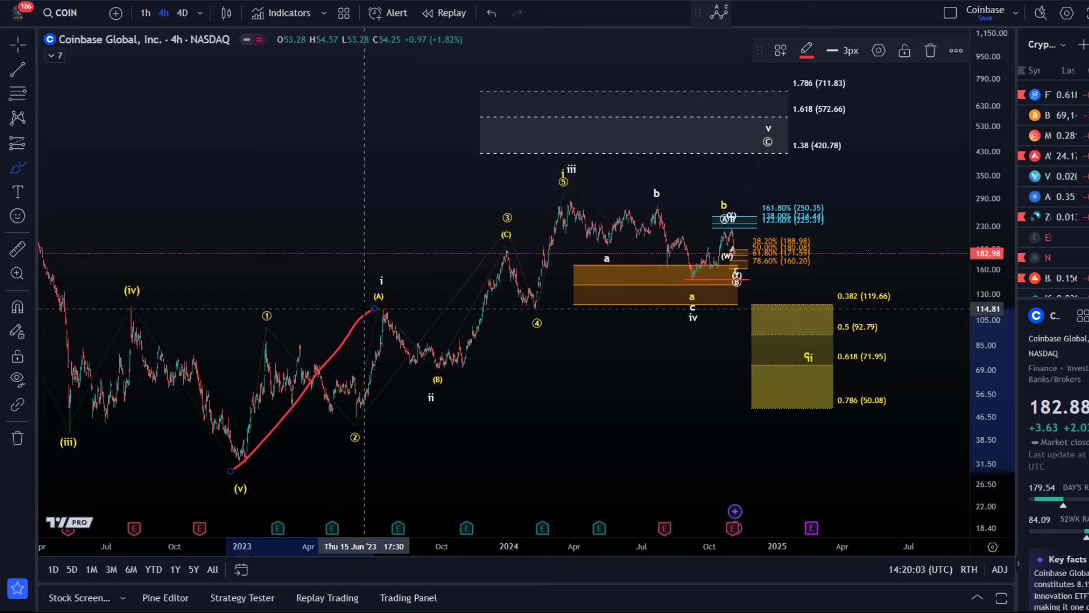
left_click_drag(379, 309, 431, 384)
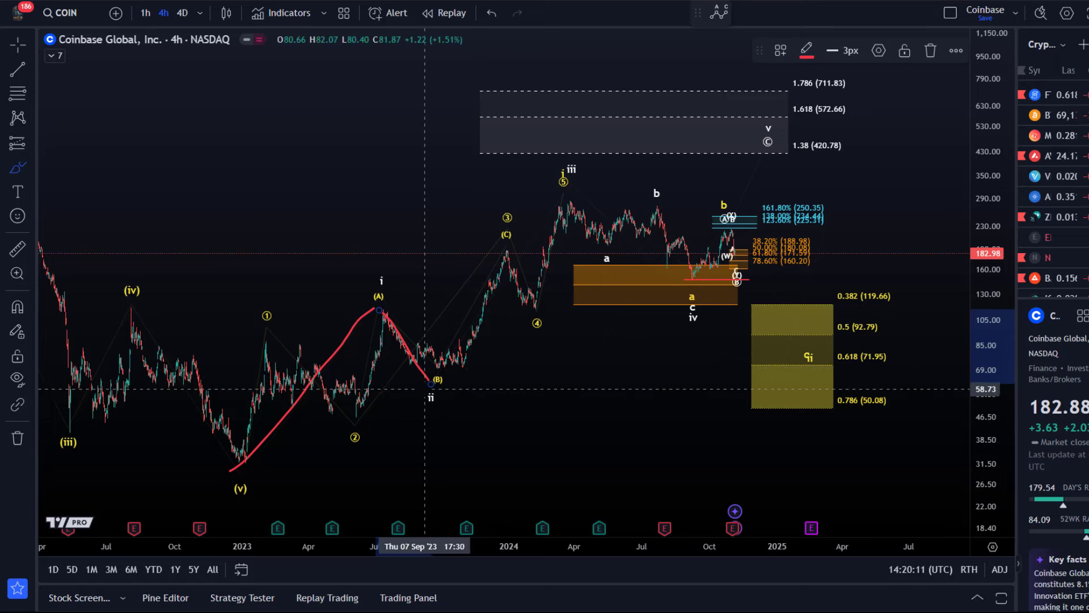
mouse_move(431, 397)
left_mouse_down()
mouse_move(527, 289)
mouse_move(572, 182)
left_mouse_up()
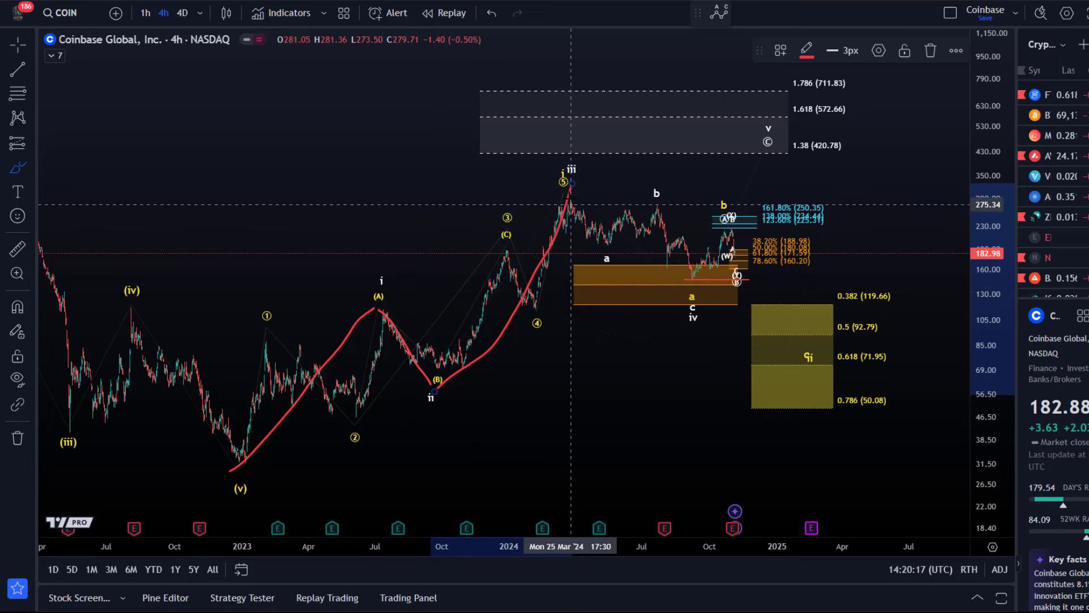
left_click_drag(768, 106, 776, 74)
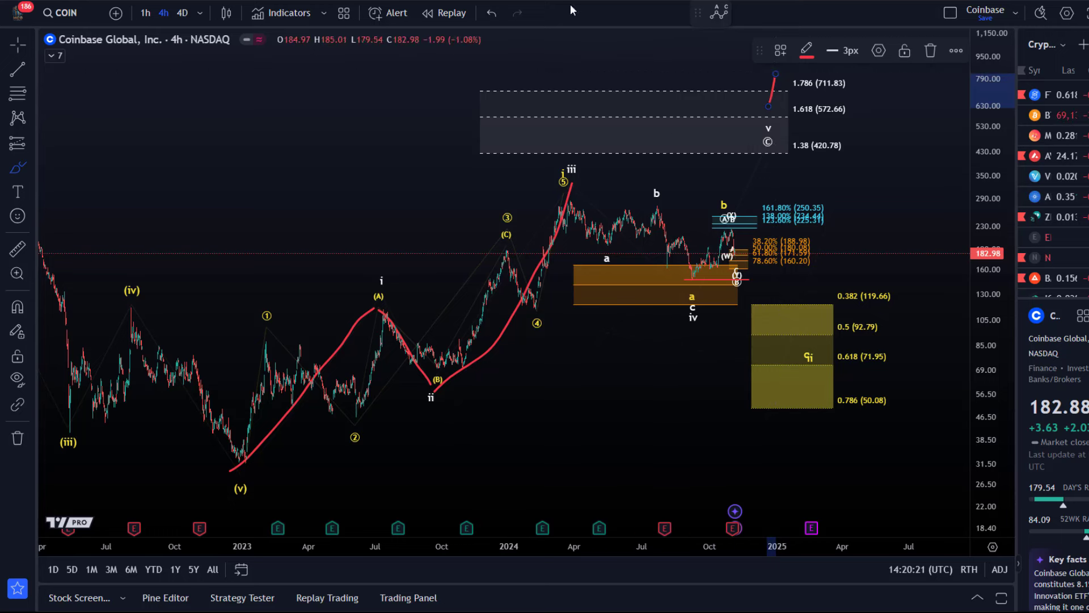
left_click(491, 13)
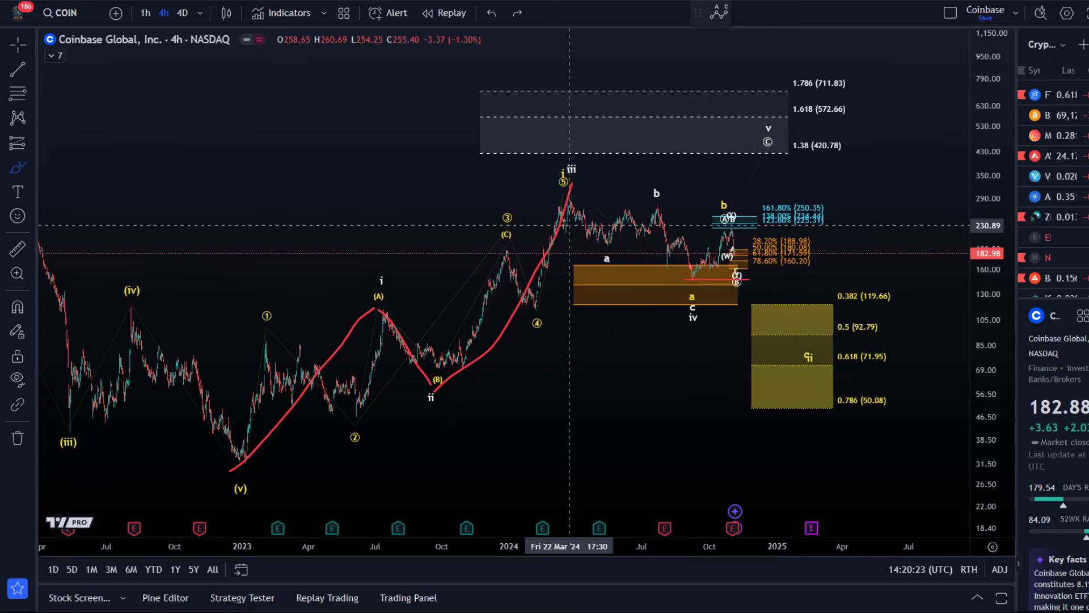
mouse_move(567, 177)
left_mouse_down()
mouse_move(590, 181)
mouse_move(661, 241)
mouse_move(693, 288)
mouse_move(773, 173)
mouse_move(788, 124)
left_mouse_up()
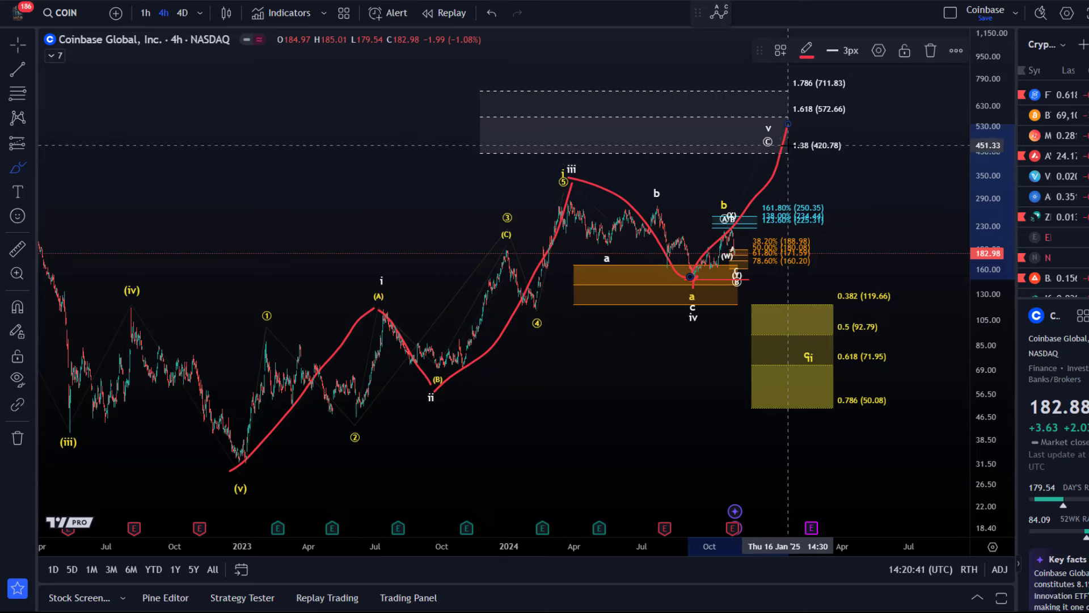
left_click(491, 17)
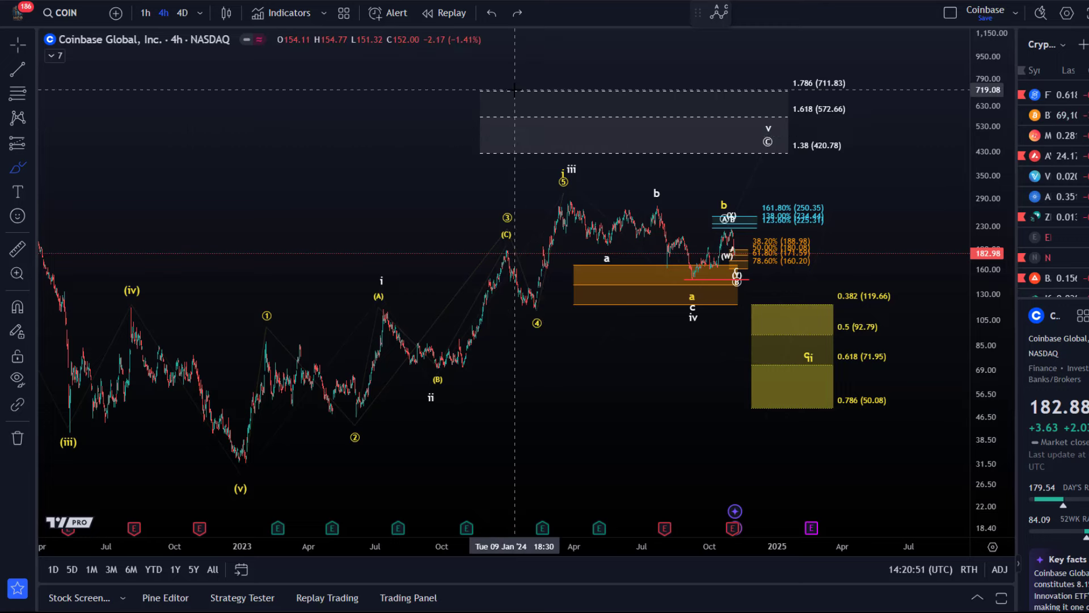
Inspect the yellow a-b-c correction drawing that ends in the yellow retracement box
mouse_move(813, 365)
left_mouse_down()
mouse_move(804, 365)
mouse_move(807, 340)
left_mouse_up()
left_click(809, 366)
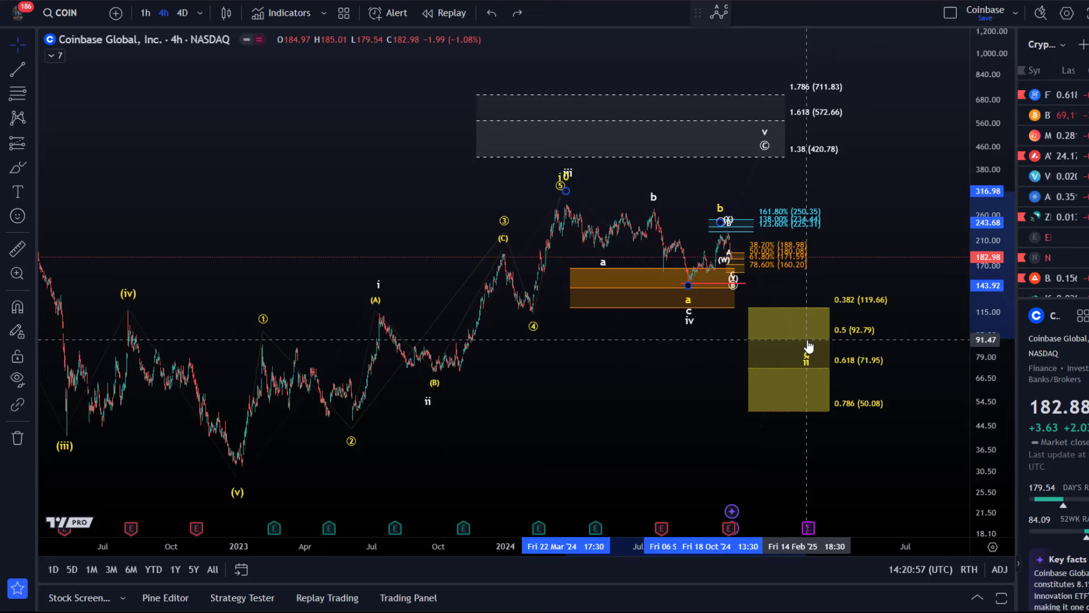
left_click(859, 368)
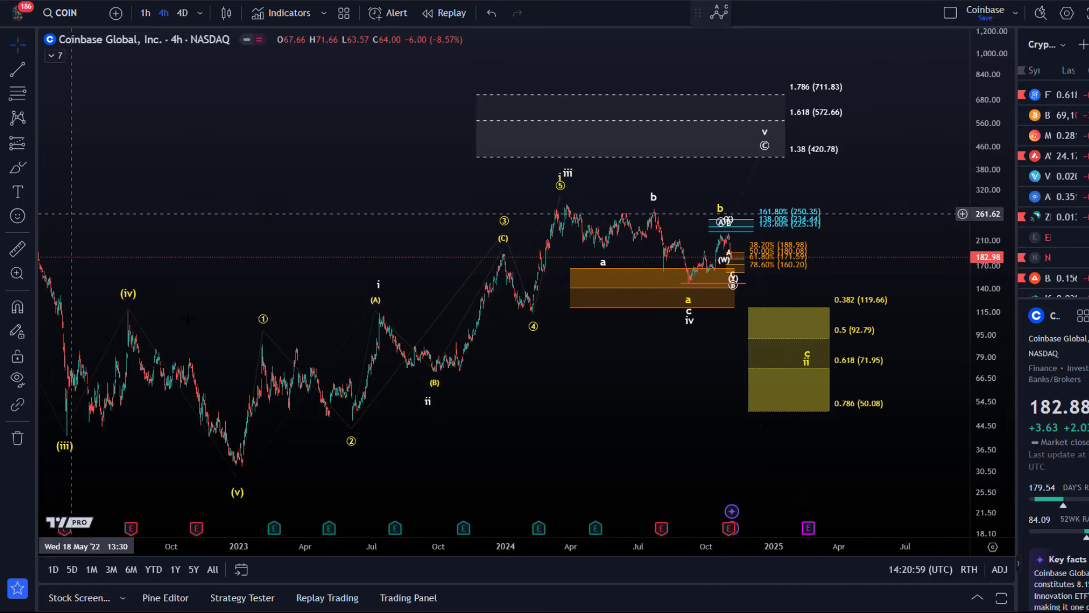
Trace the yellow count in red brush strokes through circled waves 1 to 5 and a-b-c into the yellow box, and undo the strokes
key("alt+b")
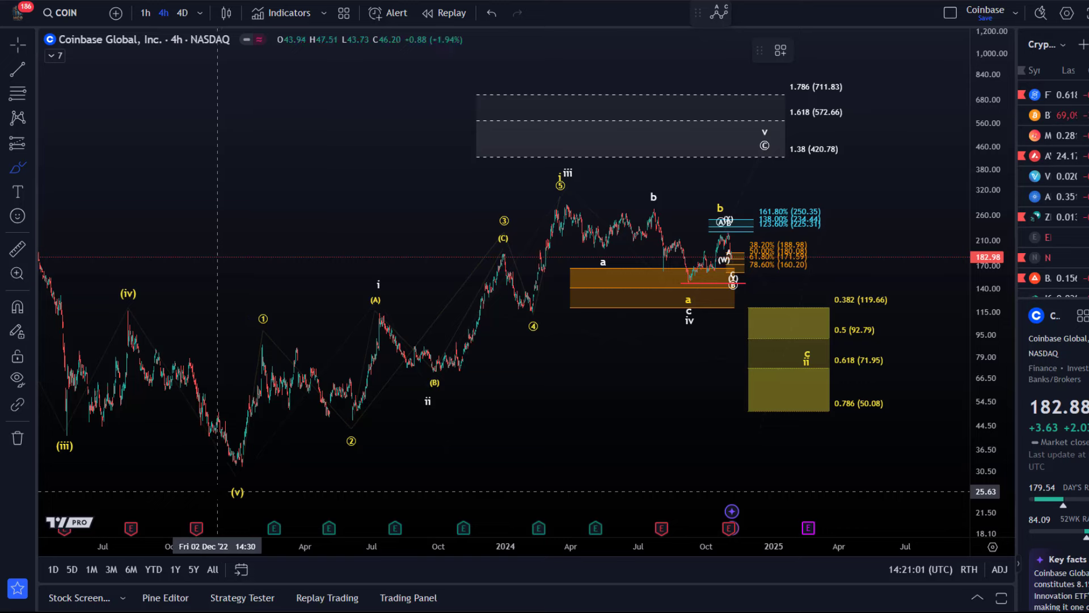
mouse_move(239, 475)
left_mouse_down()
mouse_move(263, 348)
mouse_move(335, 420)
mouse_move(400, 368)
mouse_move(485, 252)
mouse_move(525, 307)
mouse_move(569, 197)
left_mouse_up()
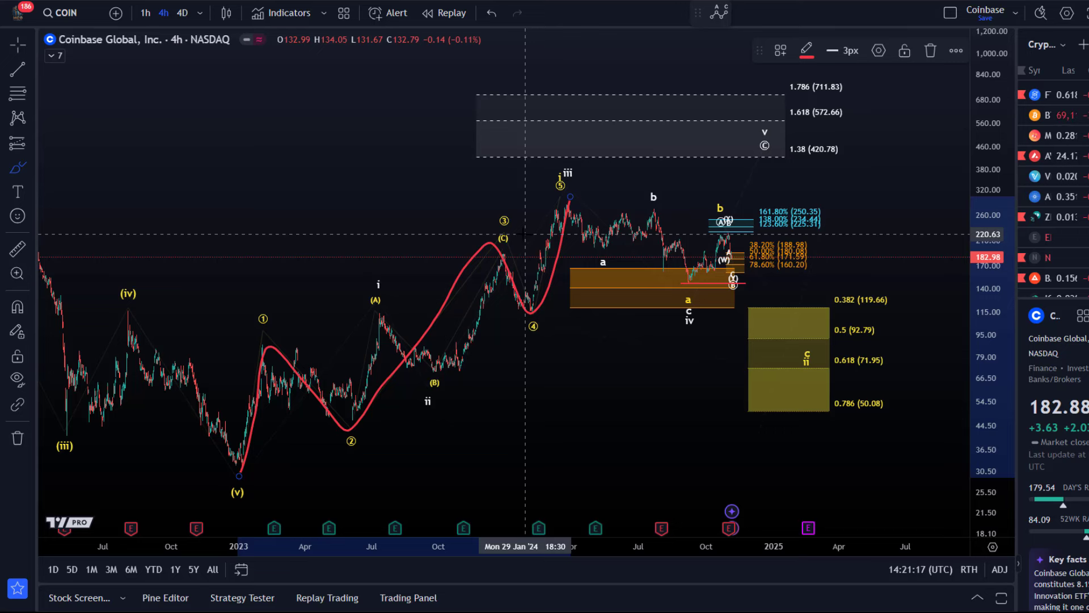
mouse_move(571, 198)
left_mouse_down()
mouse_move(693, 280)
mouse_move(730, 223)
mouse_move(802, 363)
left_mouse_up()
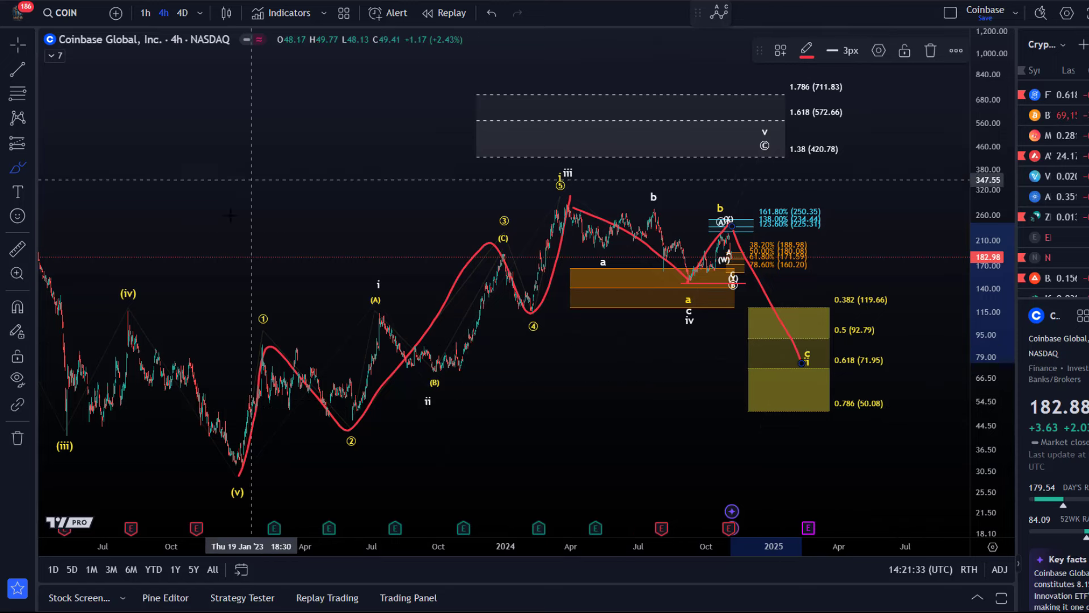
left_click(492, 13)
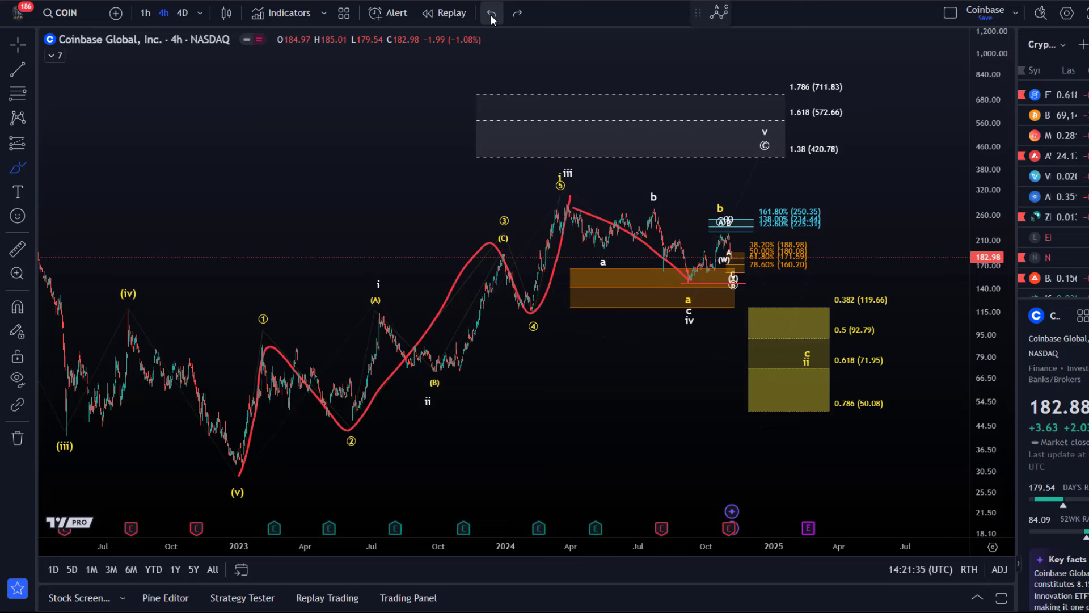
left_click(490, 14)
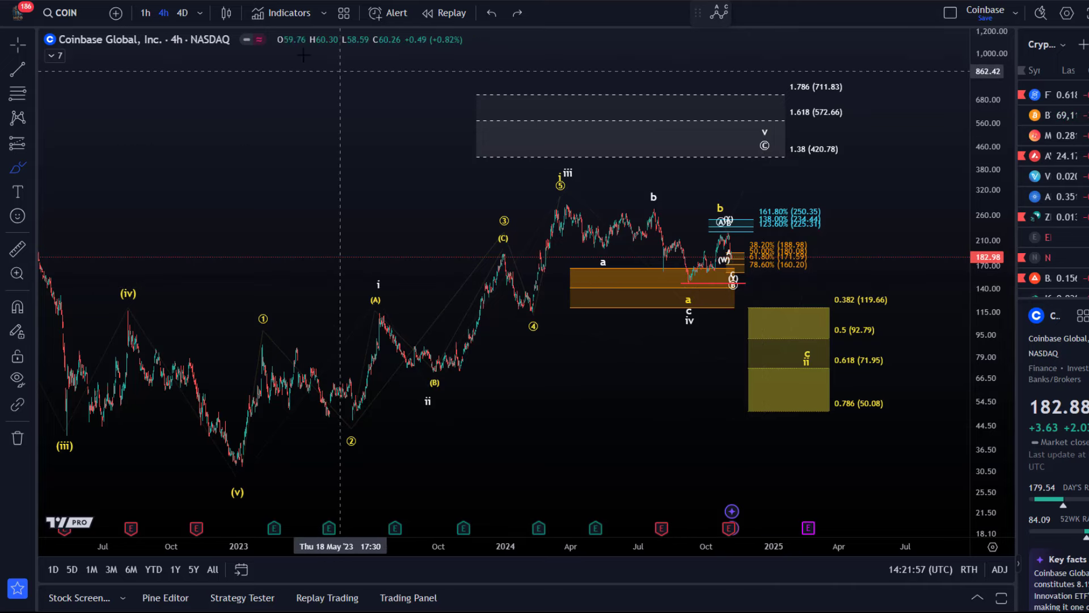
Switch the chart back to the 1-hour timeframe and rescale it around the price action since February 2024
left_click(145, 12)
scroll(595, 340, "down", 5)
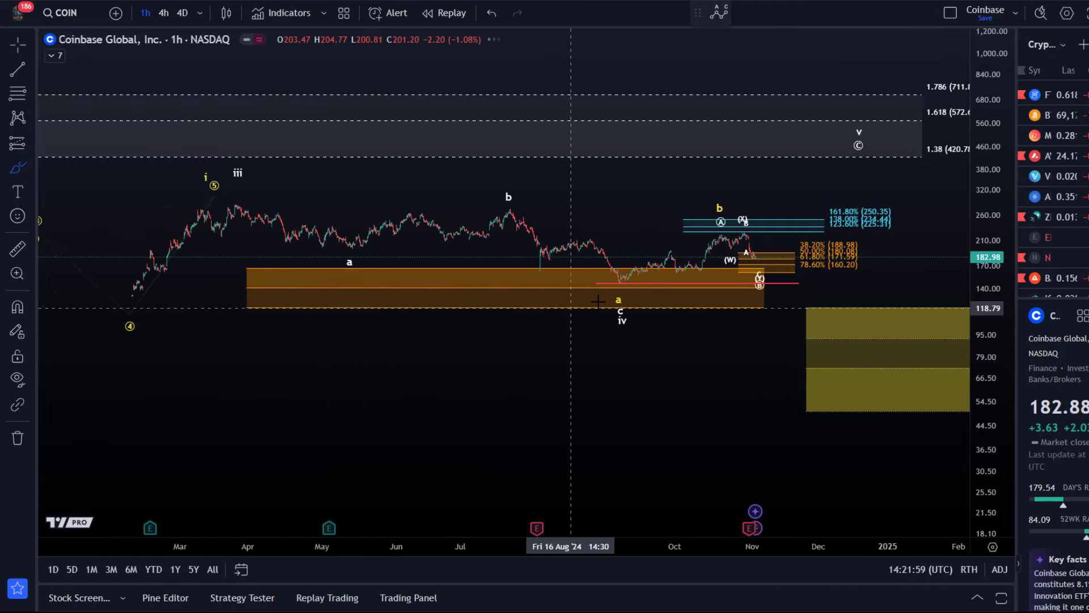
left_click_drag(987, 404, 987, 340)
mouse_move(652, 533)
left_mouse_down()
mouse_move(713, 442)
mouse_move(635, 549)
left_mouse_up()
left_click(495, 12)
scroll(620, 443, "up", 2)
left_click_drag(908, 320, 946, 257)
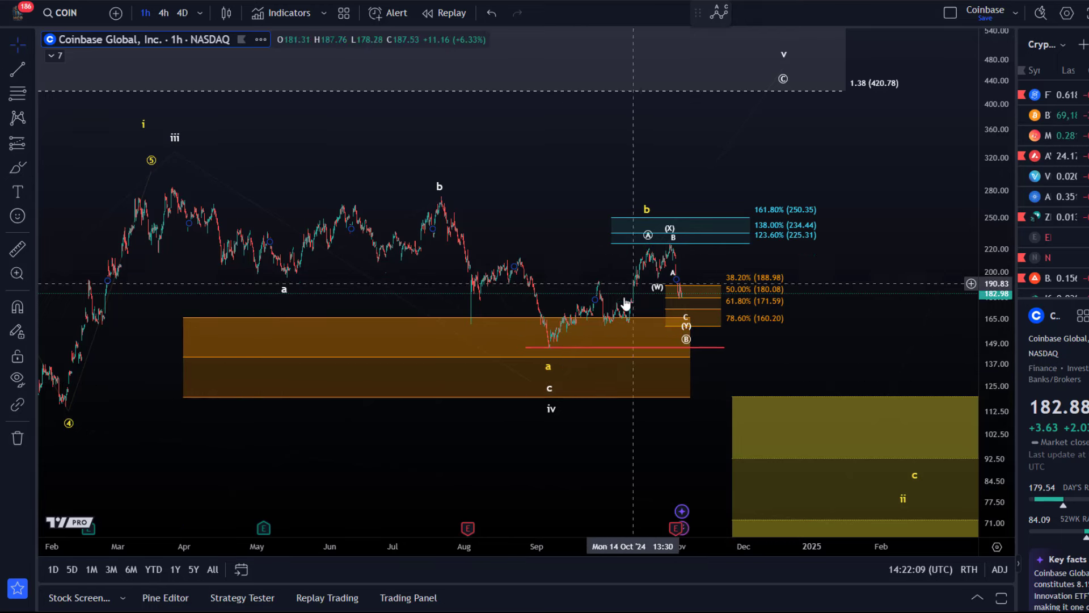
Select the white iii-iv-v wave drawing, and move point b of the yellow correction up to about 261 on 17 Oct '24
left_click(554, 348)
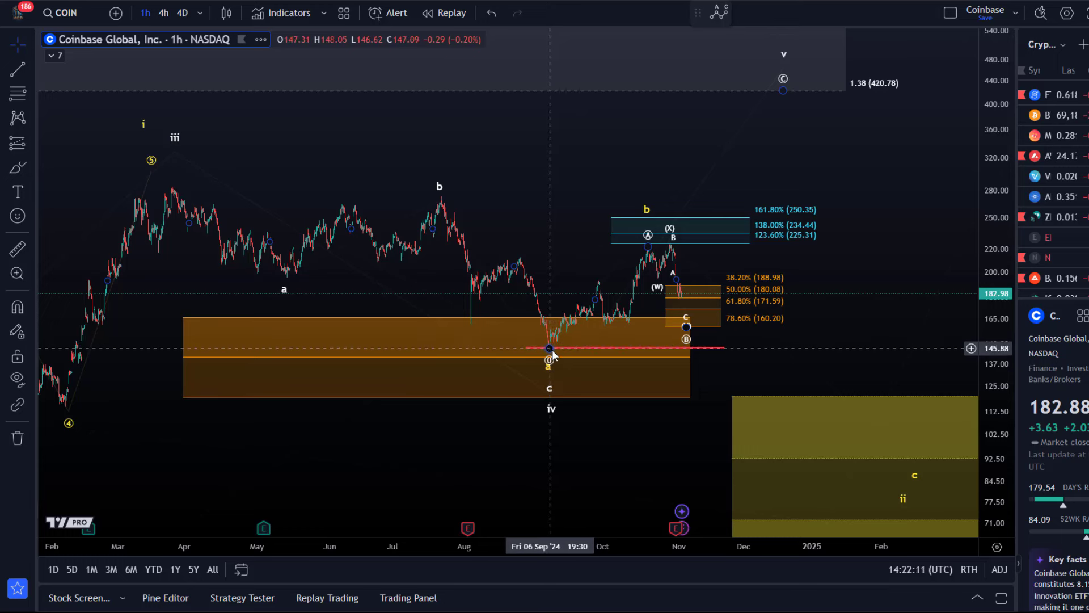
left_click_drag(553, 349, 668, 250)
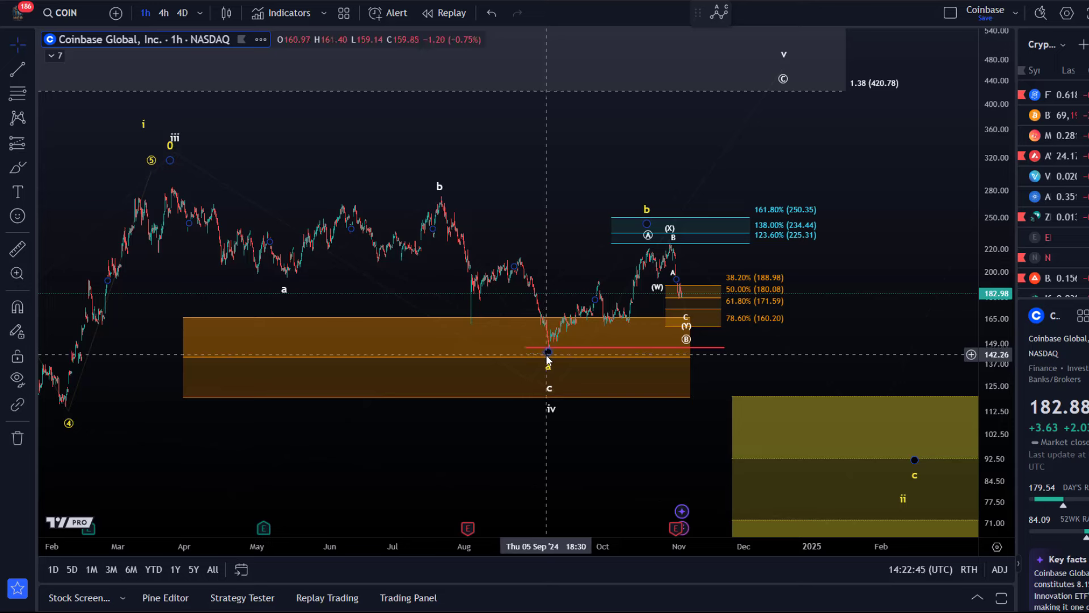
left_click(782, 60)
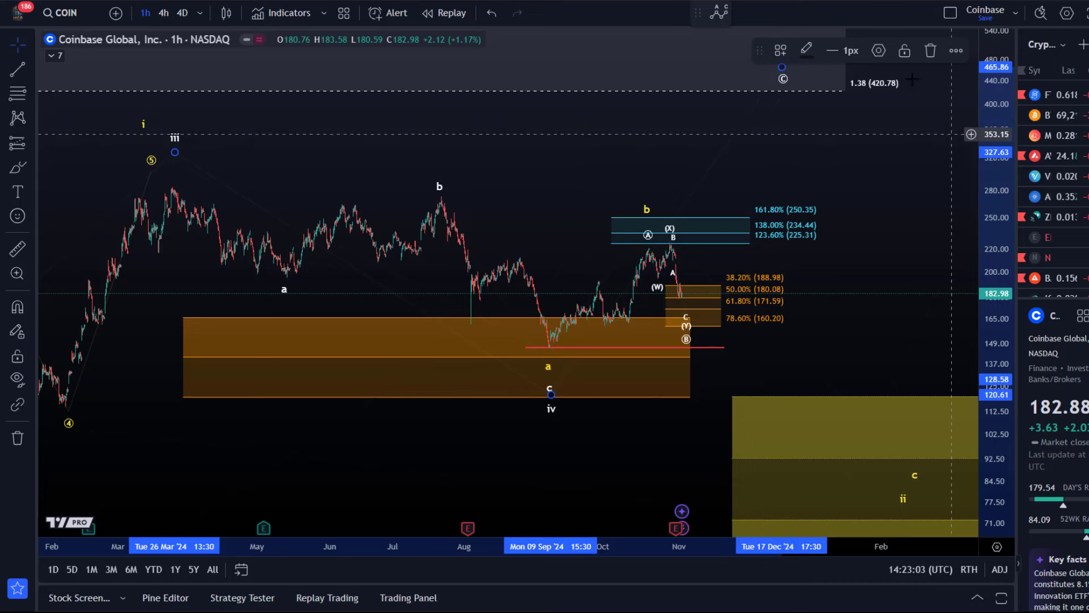
mouse_move(648, 211)
left_mouse_down()
mouse_move(663, 213)
mouse_move(645, 209)
left_mouse_up()
left_click(647, 214)
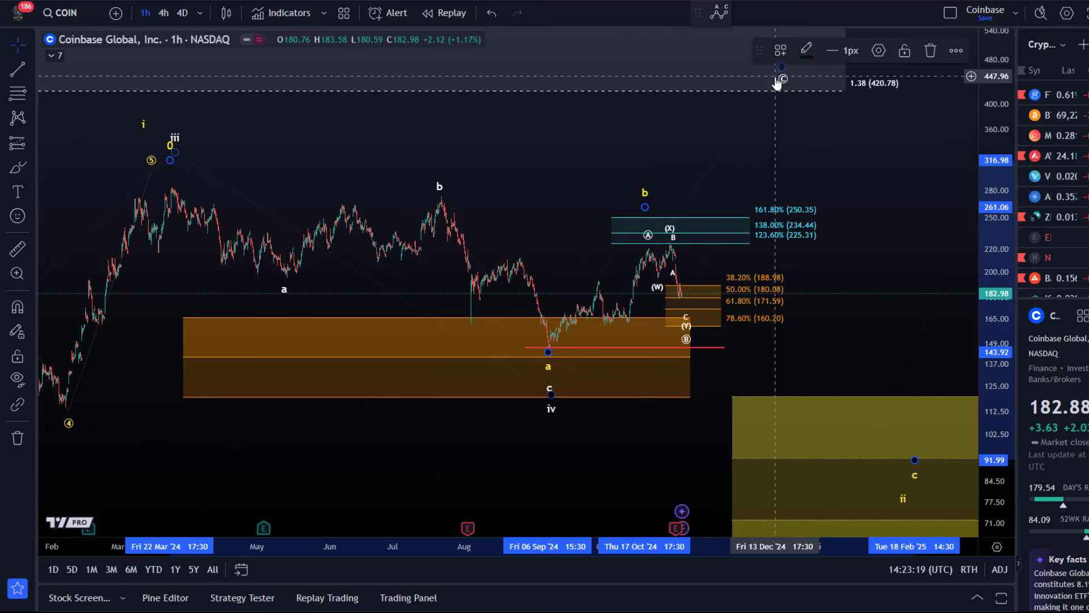
Examine the October rally into the blue 123.6–161.8% zone and the decline through the orange 38.2–78.6% retracement zone
scroll(261, 253, "up", 3)
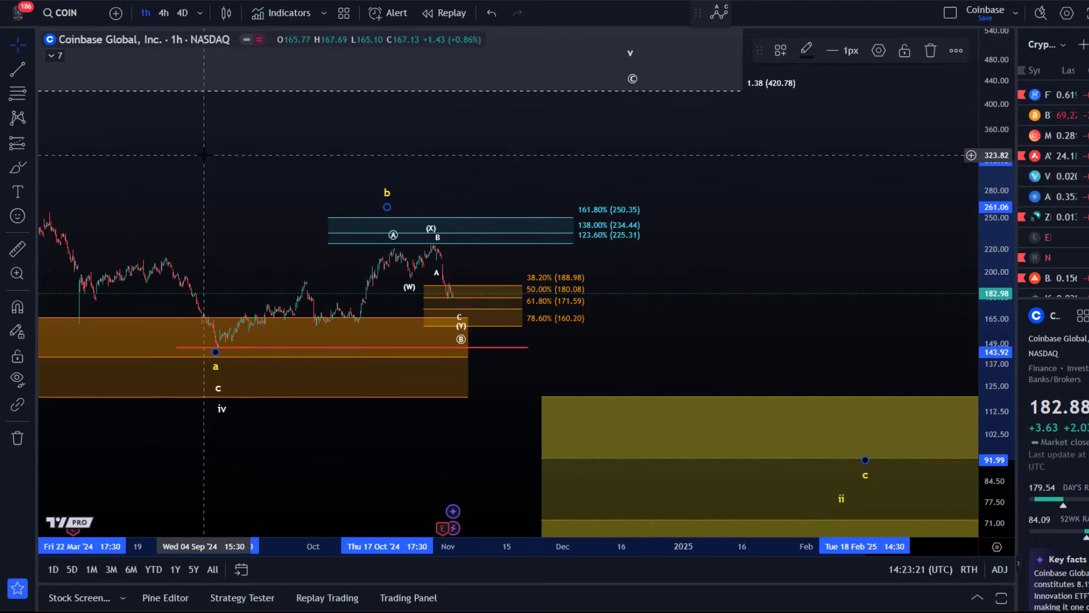
left_click_drag(229, 169, 523, 162)
scroll(519, 164, "up", 5)
left_click_drag(990, 331, 989, 121)
left_click_drag(822, 93, 617, 460)
left_click_drag(618, 347, 904, 41)
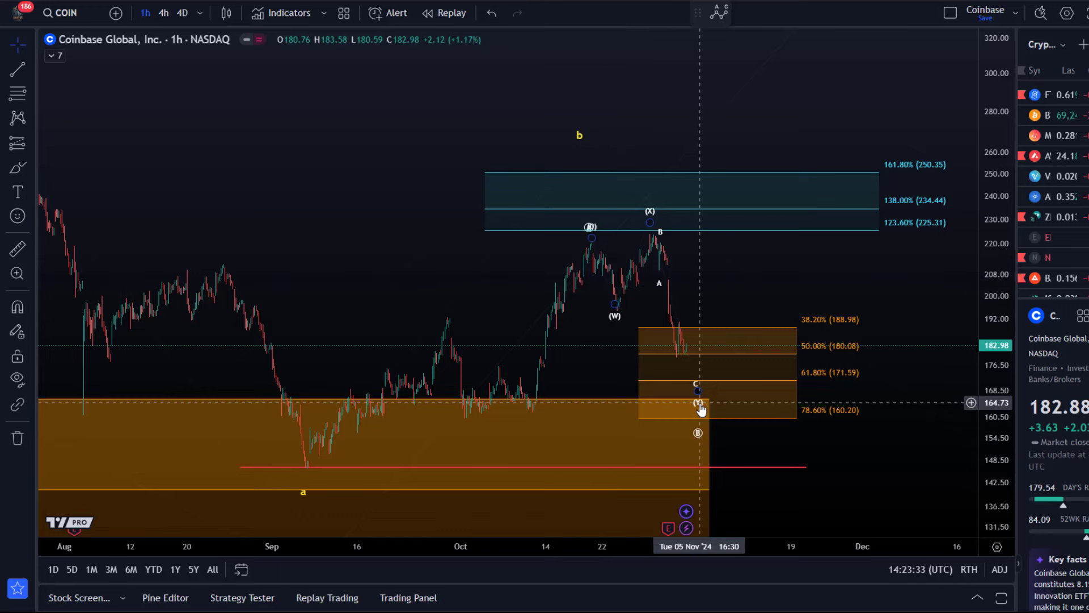
scroll(700, 397, "up", 5)
mouse_move(800, 87)
left_mouse_down()
mouse_move(856, 85)
mouse_move(856, 117)
left_mouse_up()
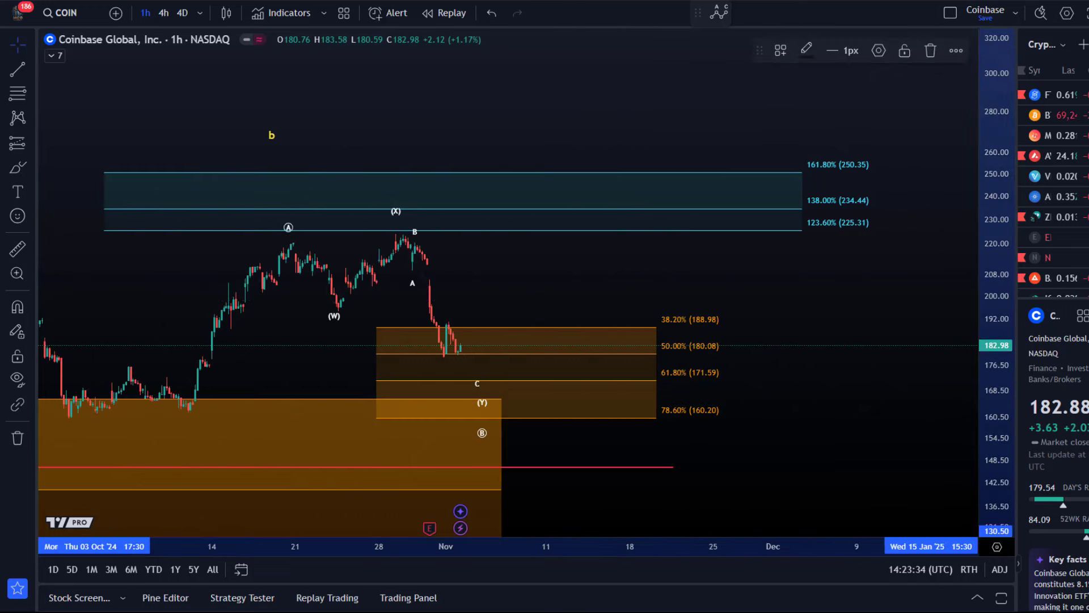
left_click(498, 21)
left_click_drag(463, 345, 583, 372)
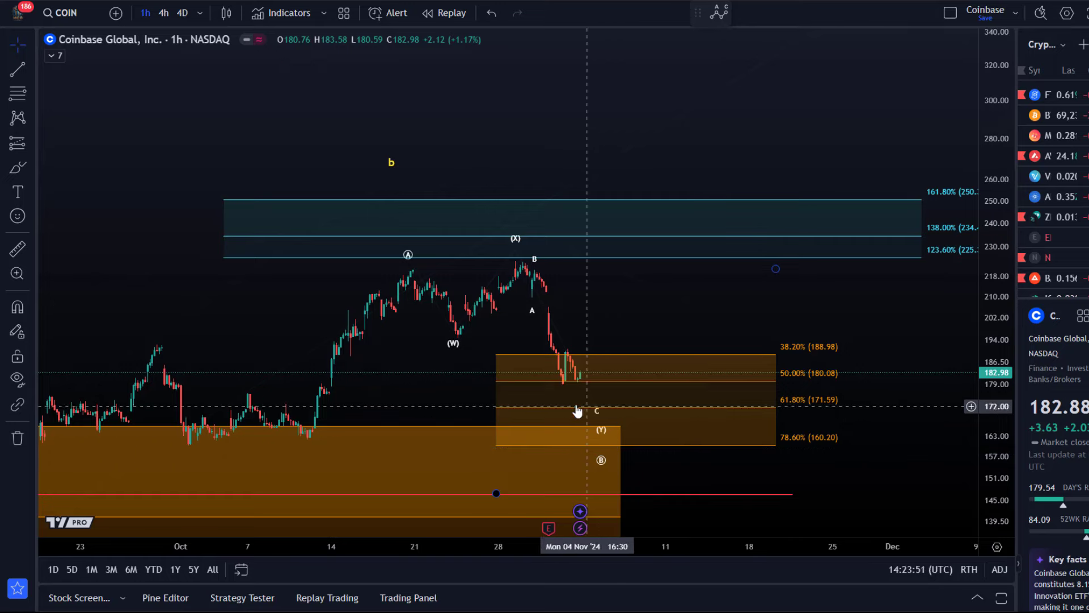
Compare the orange retracement zone and red support line with the yellow wave ii target box below them
scroll(652, 438, "down", 4)
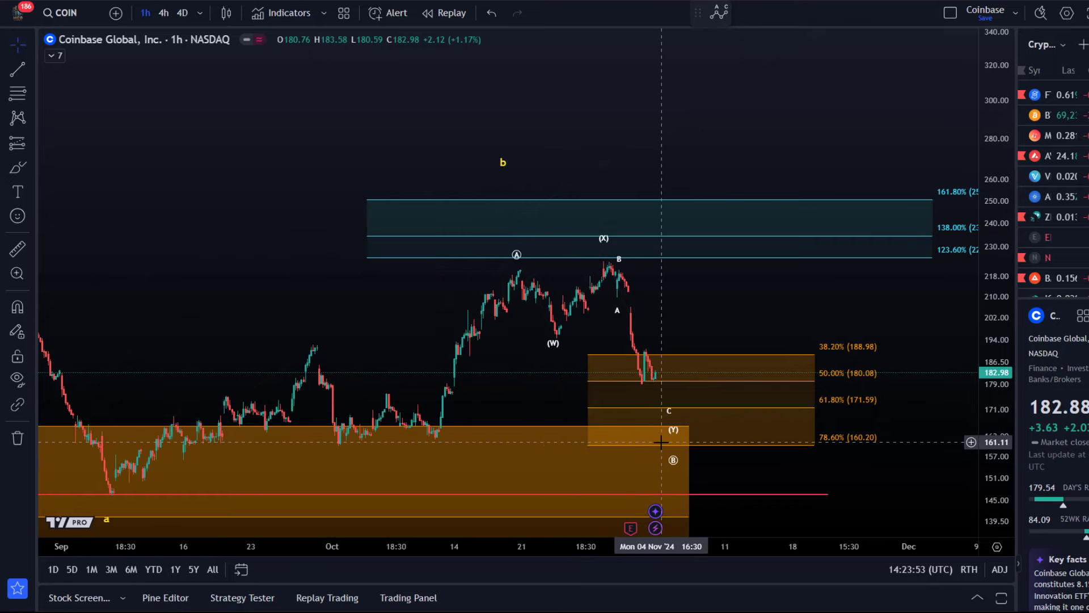
left_click_drag(343, 227, 233, 116)
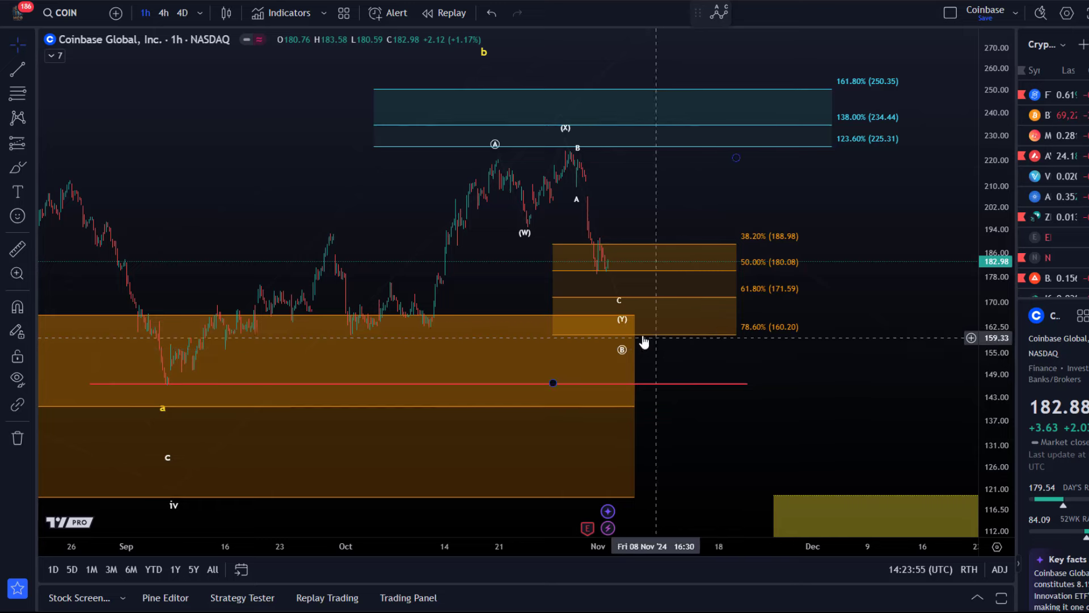
scroll(645, 341, "down", 3)
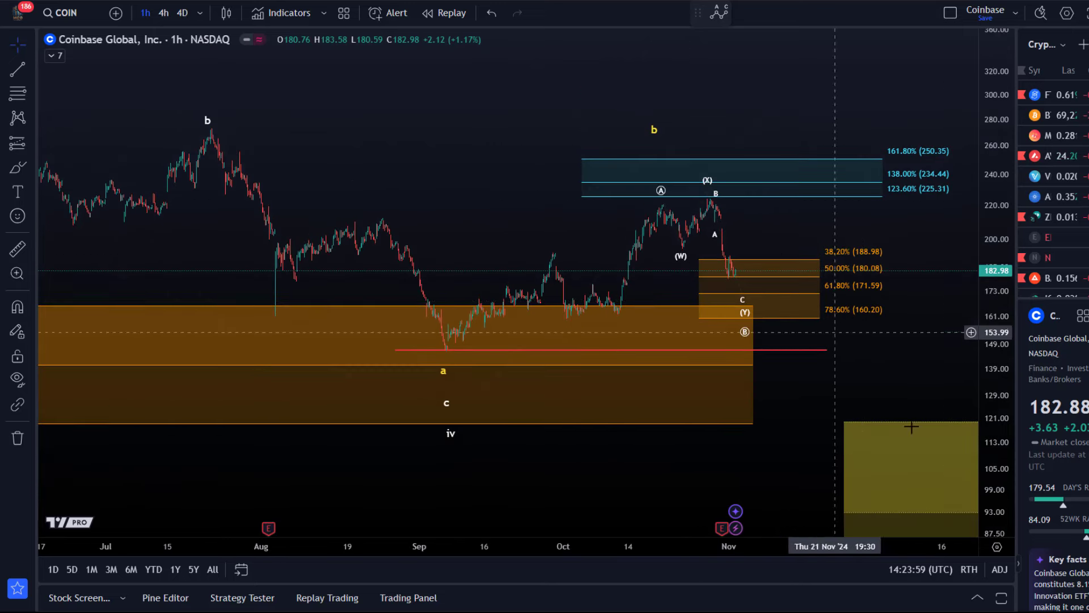
left_click_drag(911, 427, 540, 273)
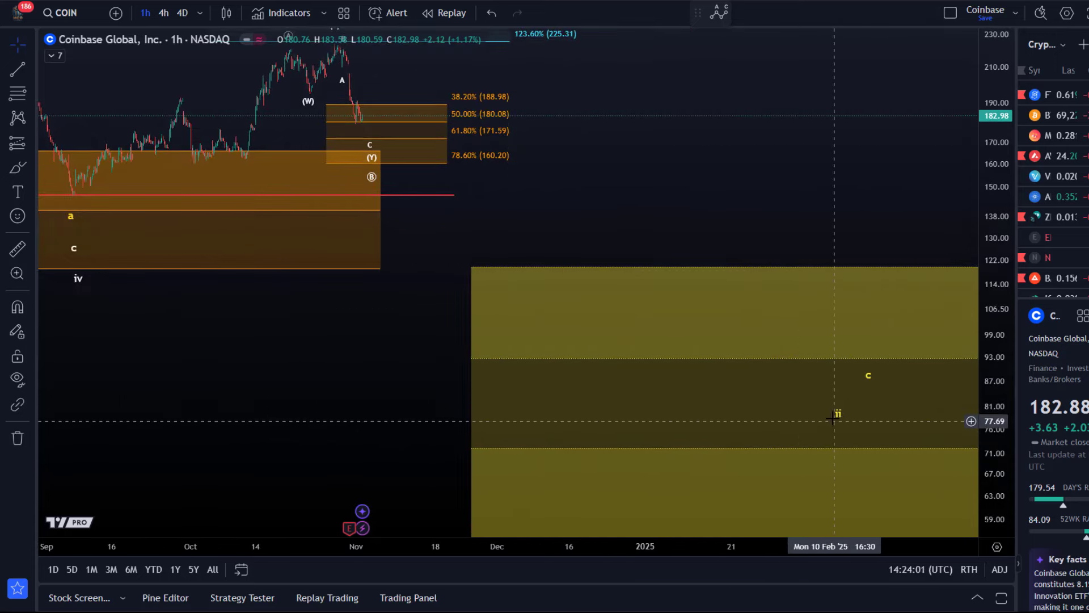
left_click_drag(500, 389, 807, 520)
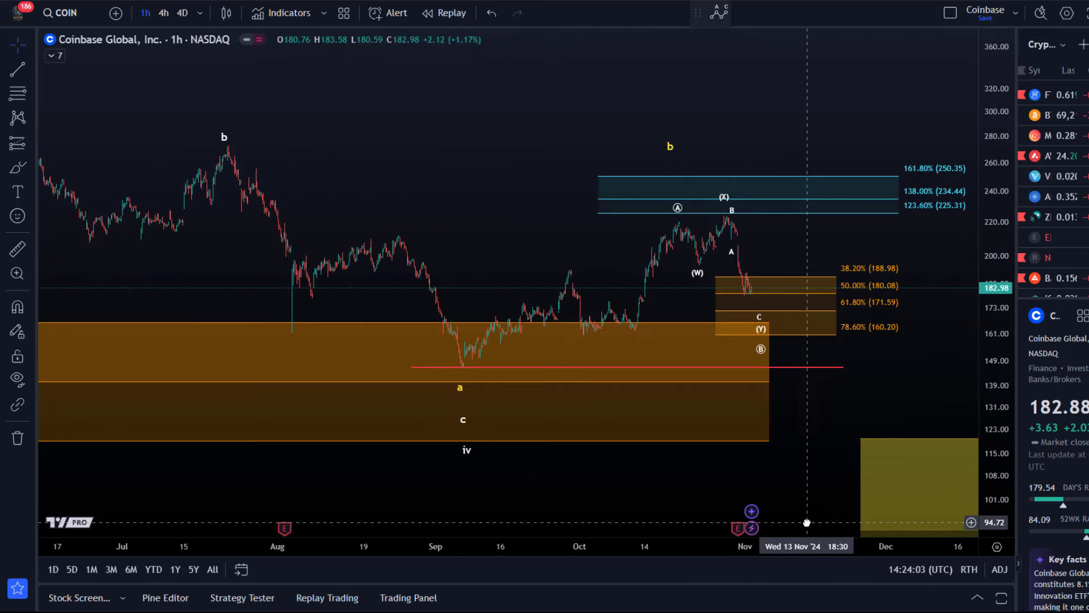
Move circled B of the white correction to about 162 on 5 Nov '24, and yellow point b to about 258 in late October
scroll(698, 408, "up", 3)
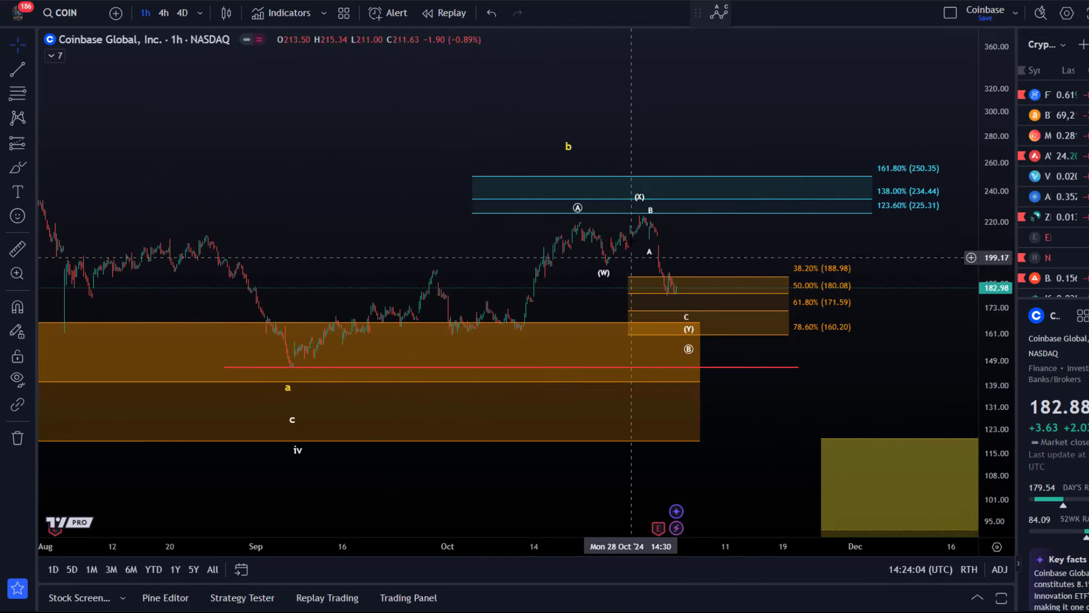
left_click(693, 335)
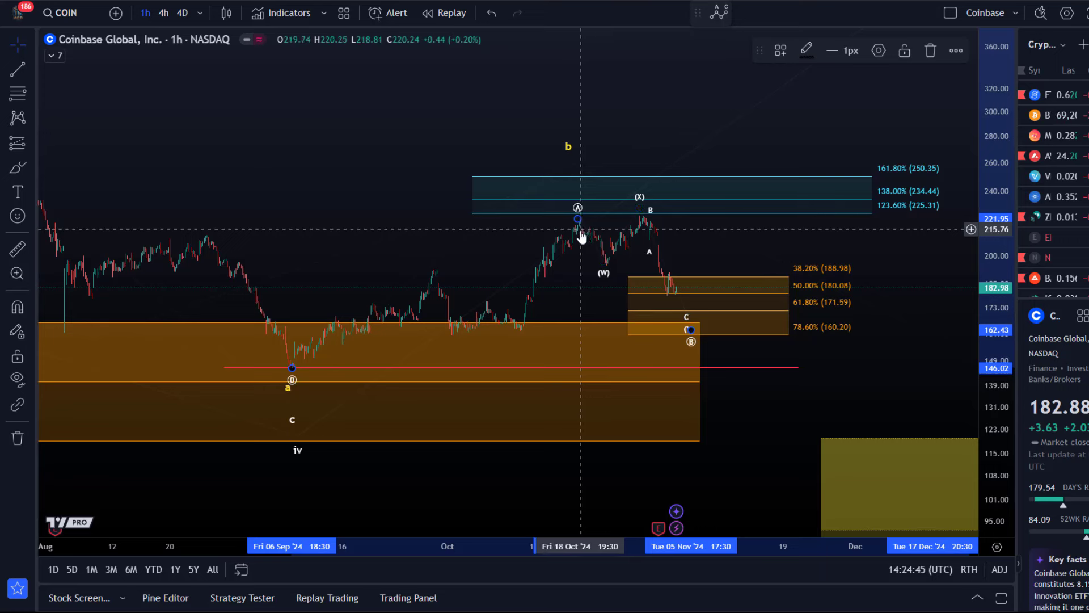
left_click_drag(569, 157, 633, 166)
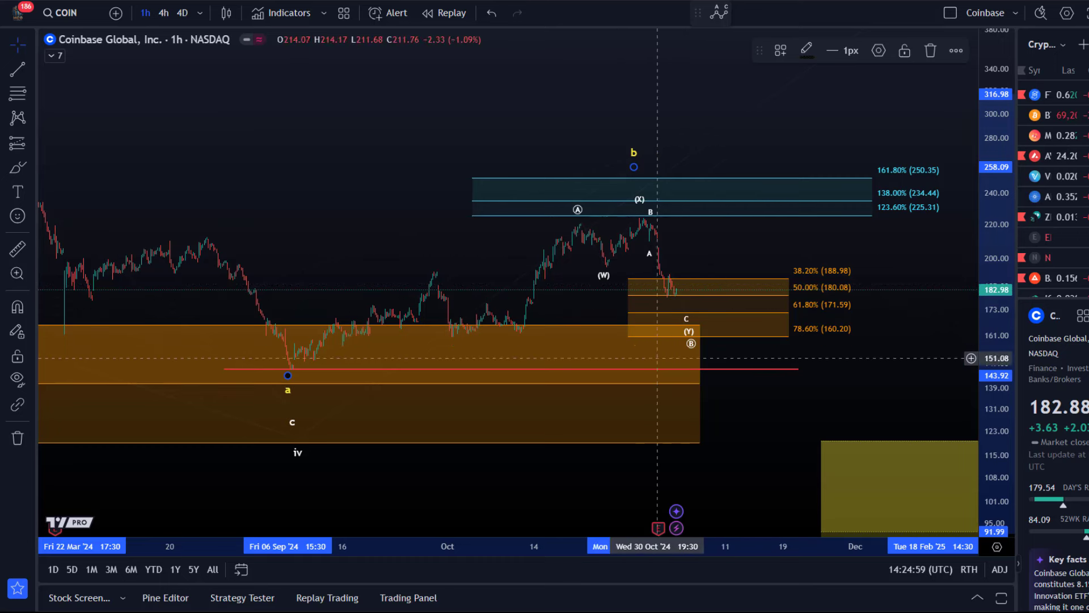
Draw an Elliott impulse wave from about 177 on 4 Nov '24 through about 229, 205, 320 and 299 to about 390 on 17 Dec
left_click_drag(702, 136, 432, 339)
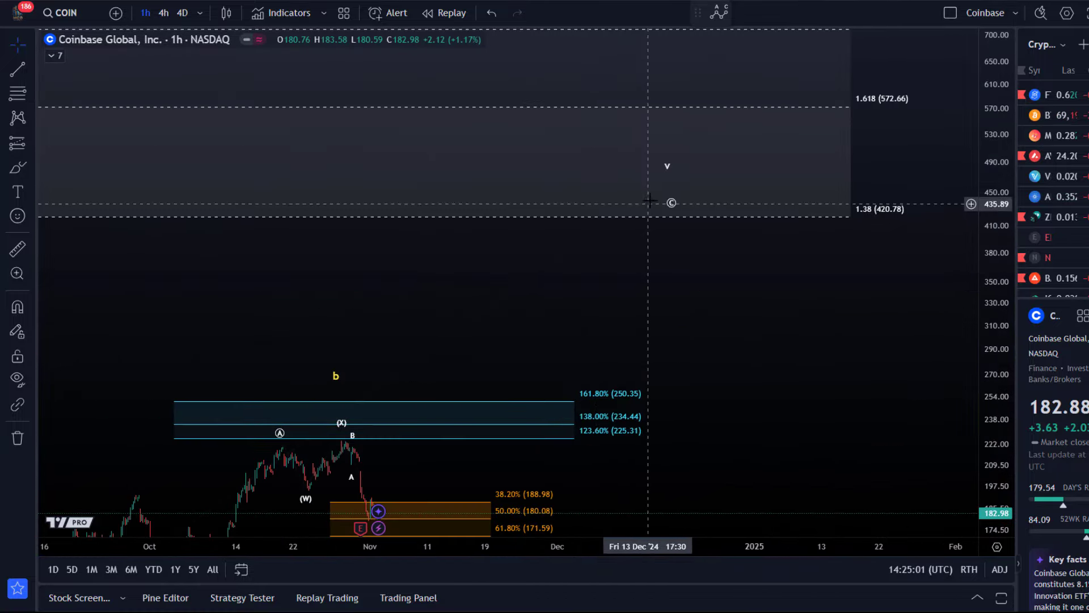
left_click_drag(397, 270, 560, 134)
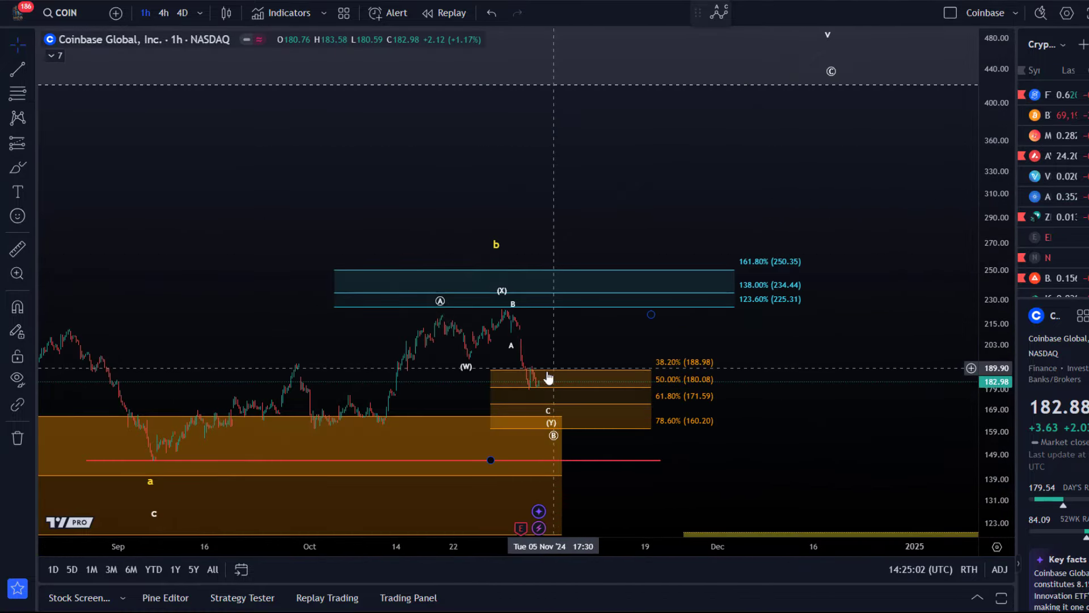
left_click(548, 416)
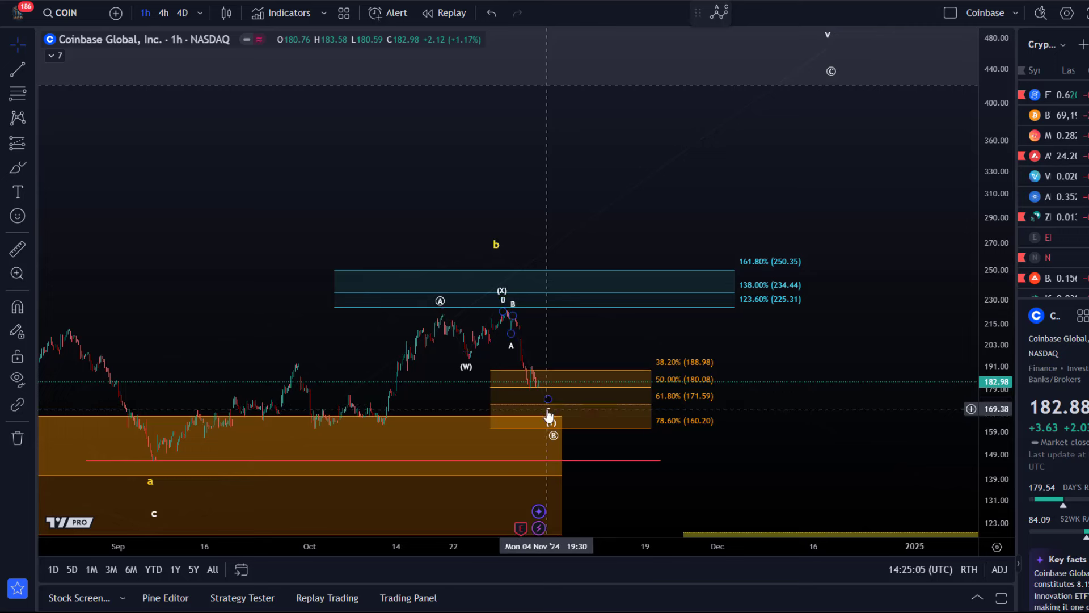
left_click(26, 118)
left_click(148, 346)
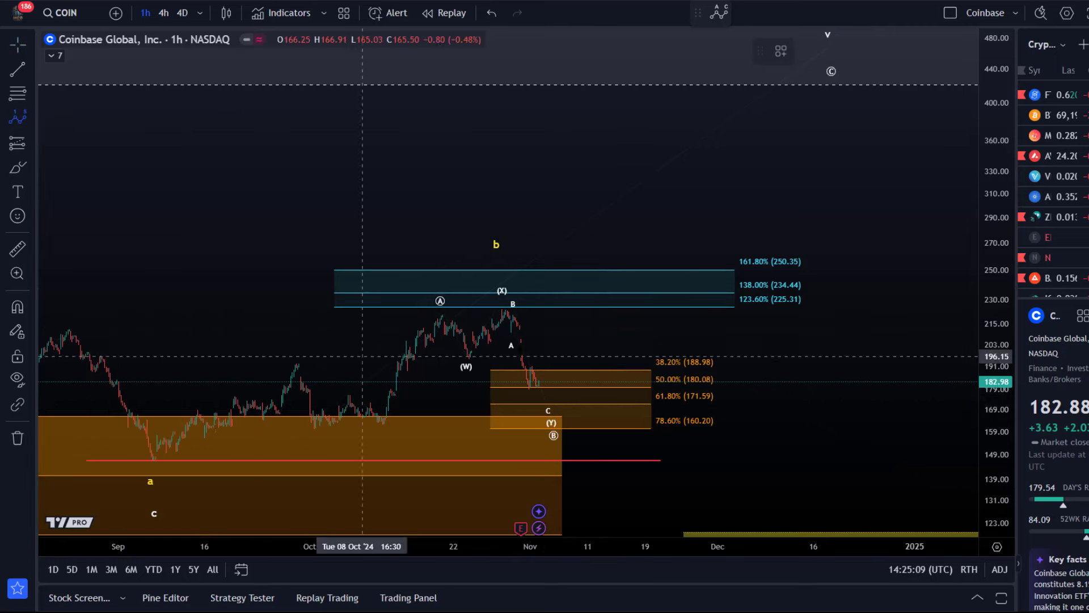
left_click(547, 376)
left_click(603, 300)
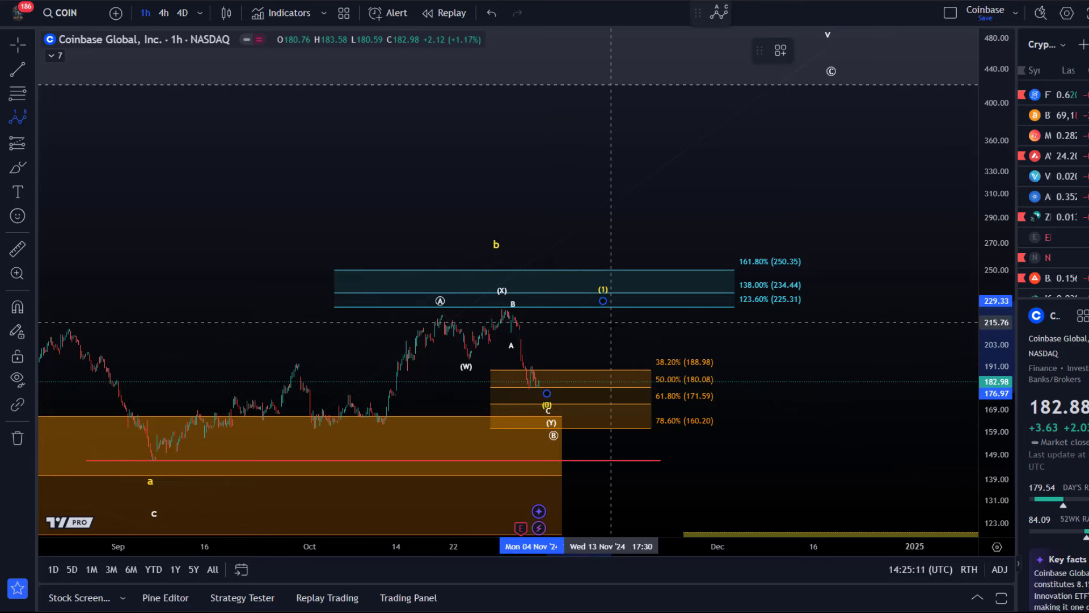
left_click(632, 340)
left_click(715, 182)
left_click(754, 206)
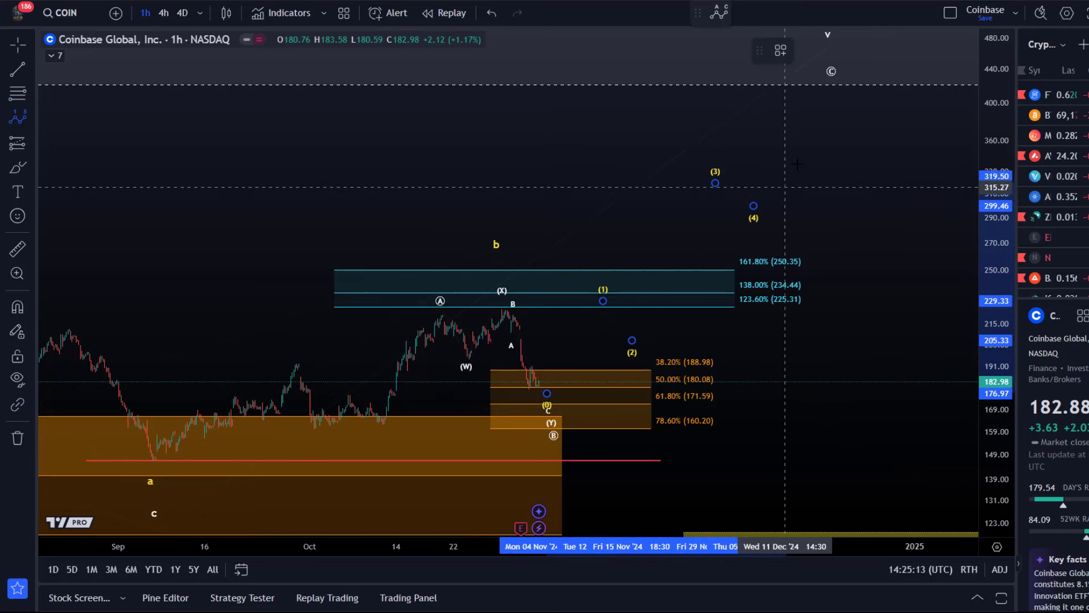
left_click(825, 112)
Recolour the new impulse wave white and lower its point (2) to about 200
left_click(807, 50)
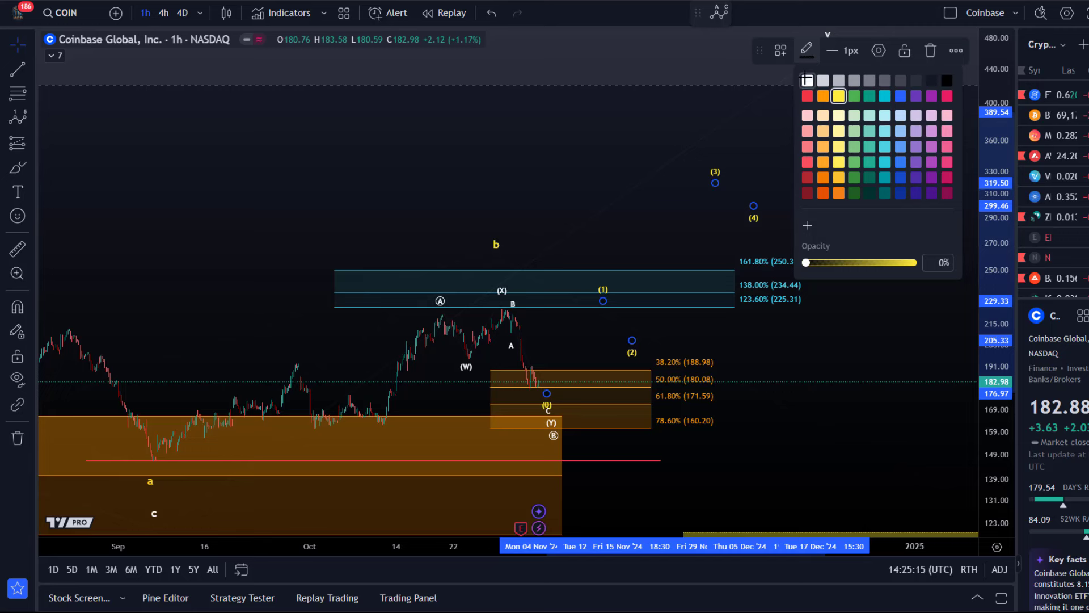
left_click(806, 80)
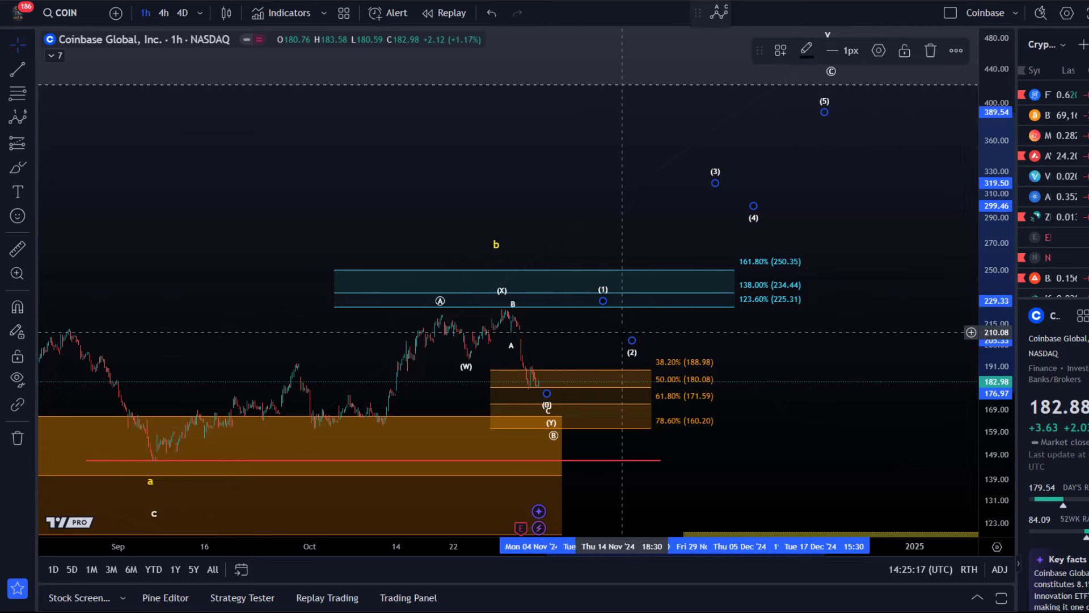
left_click_drag(632, 341, 633, 349)
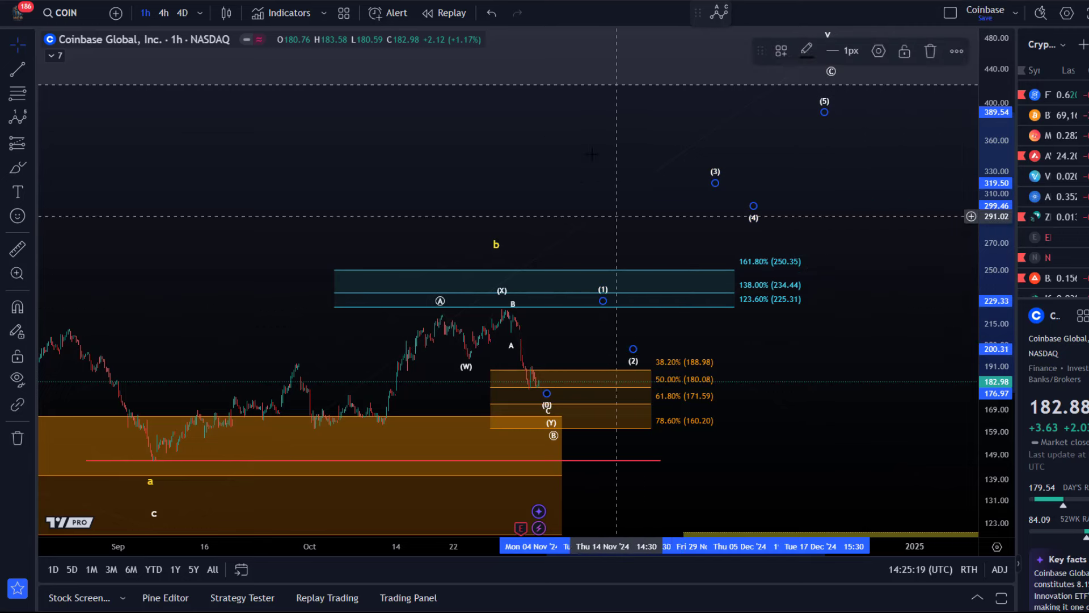
left_click(628, 344)
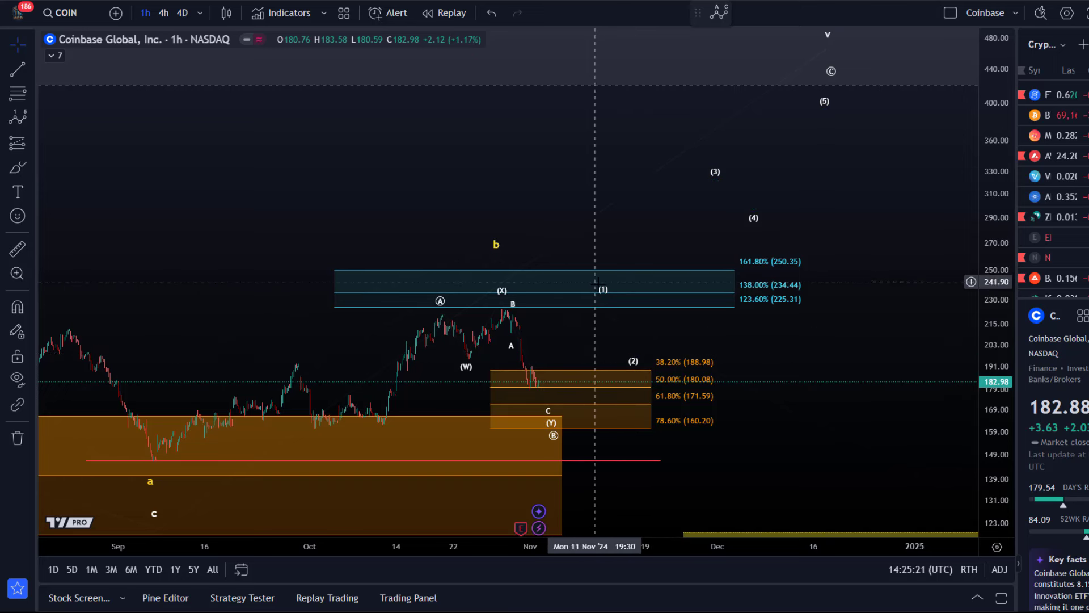